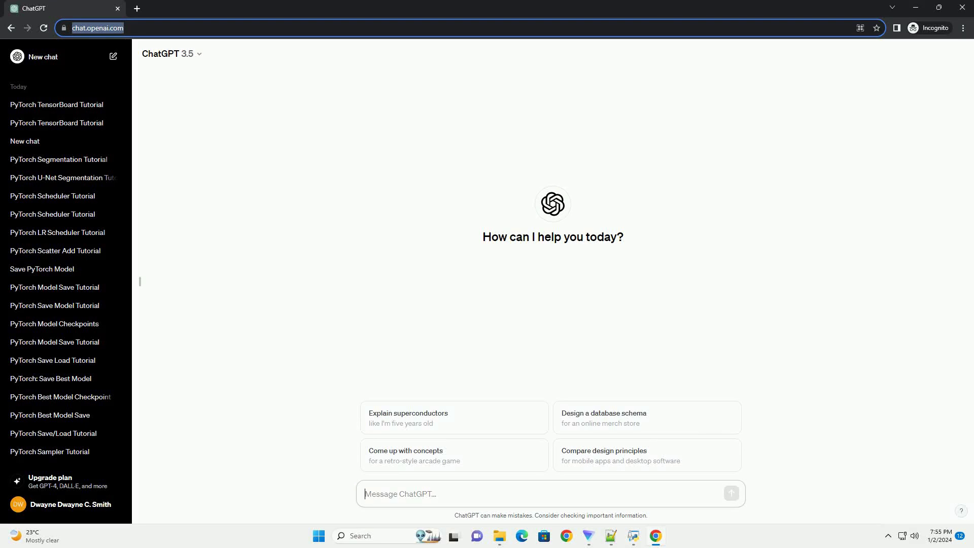
text(write an informative tutorial about pytorch tensorflow jax with code example)
Send ChatGPT the prompt requesting a PyTorch, TensorFlow and JAX tutorial with code examples.
key(Return)
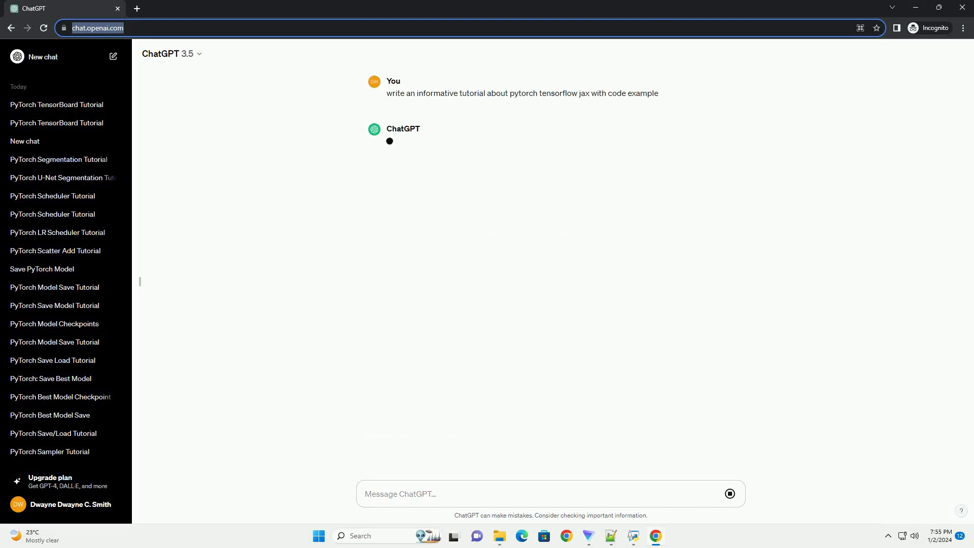